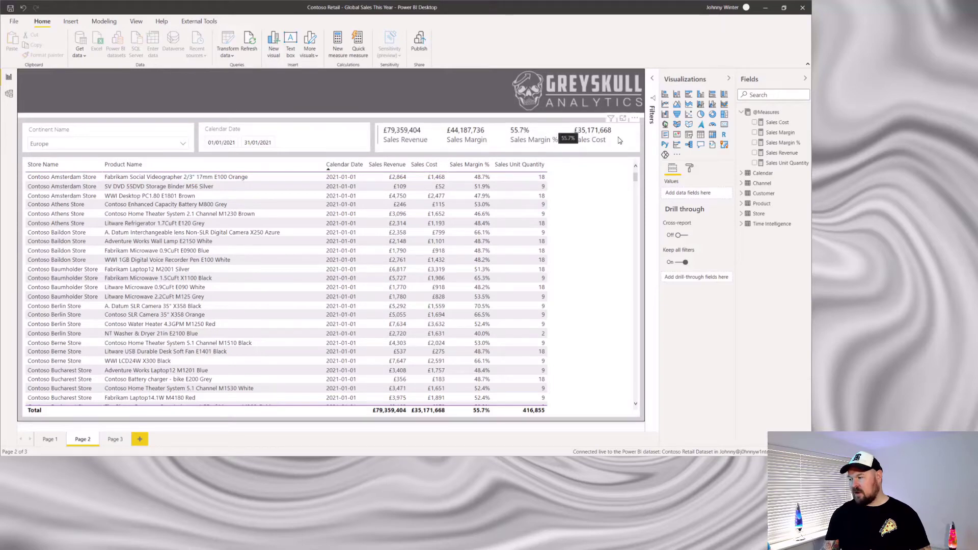
Step: Stretch the KPI card's right edge so it lines up with the sales table's right edge
click(636, 141)
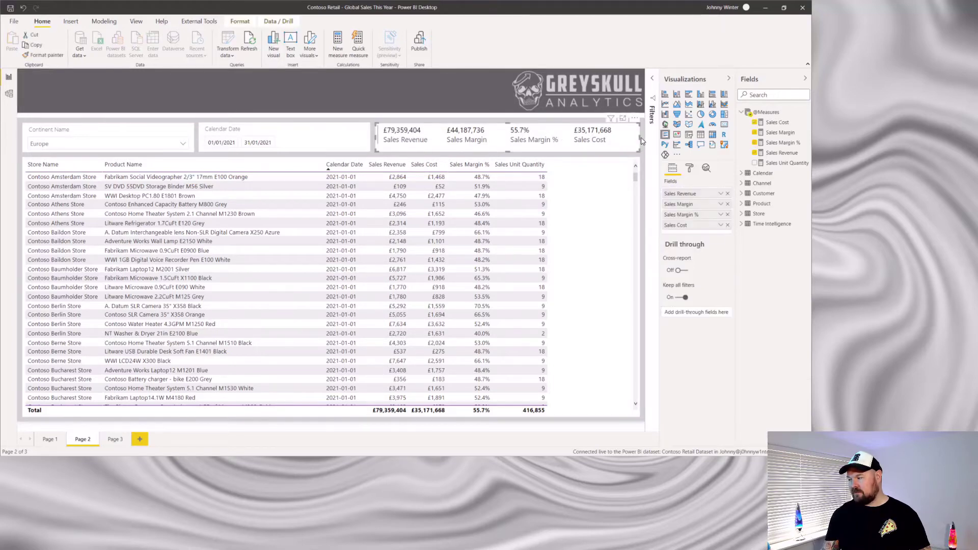
drag(639, 137, 640, 140)
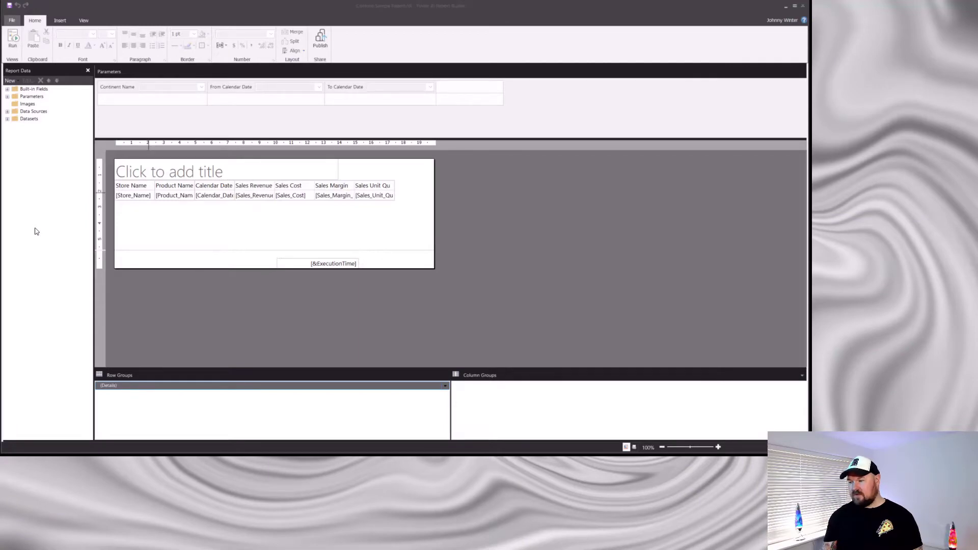
click(15, 41)
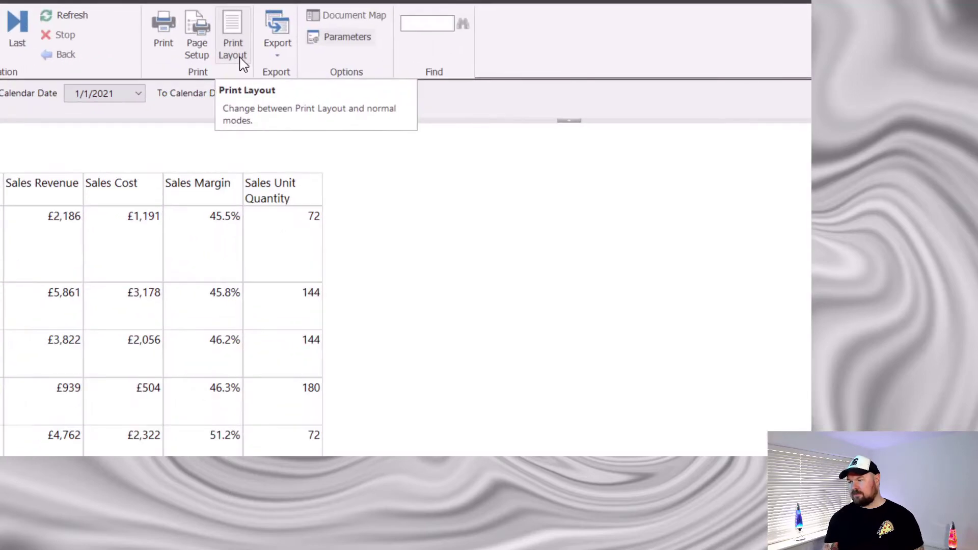
click(241, 58)
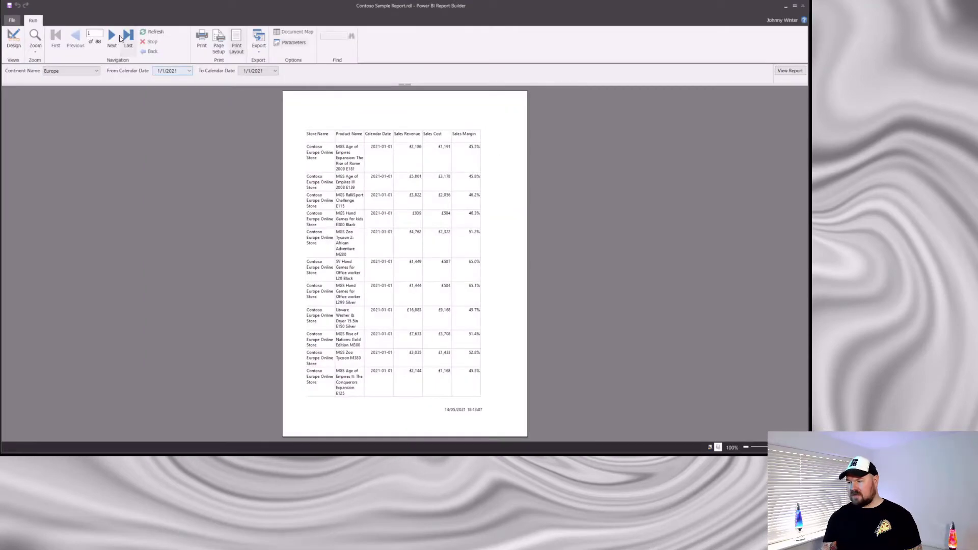
click(112, 35)
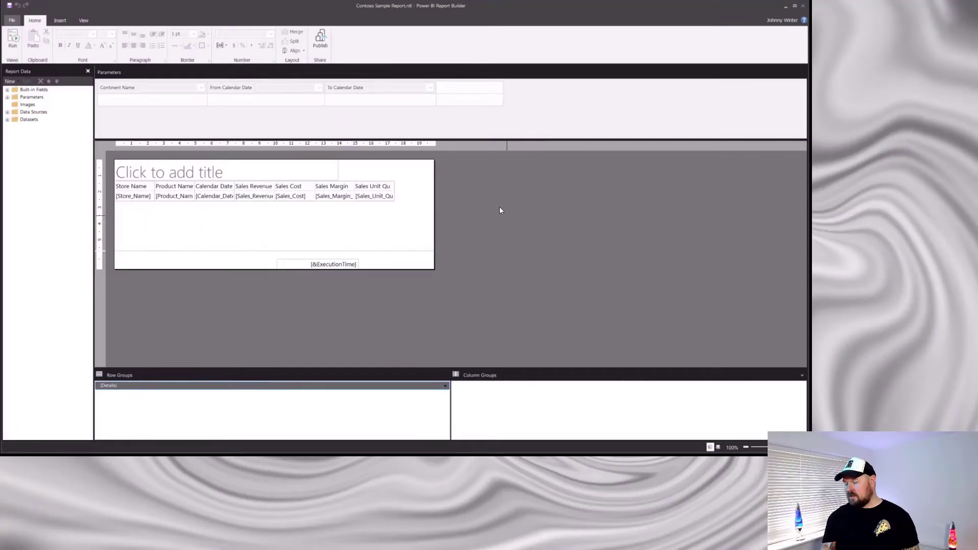
right_click(499, 210)
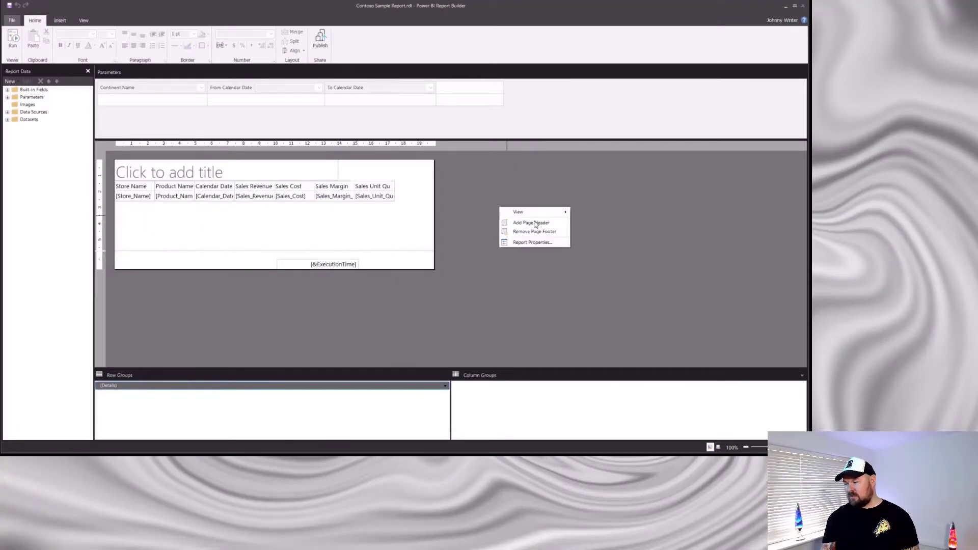
click(541, 242)
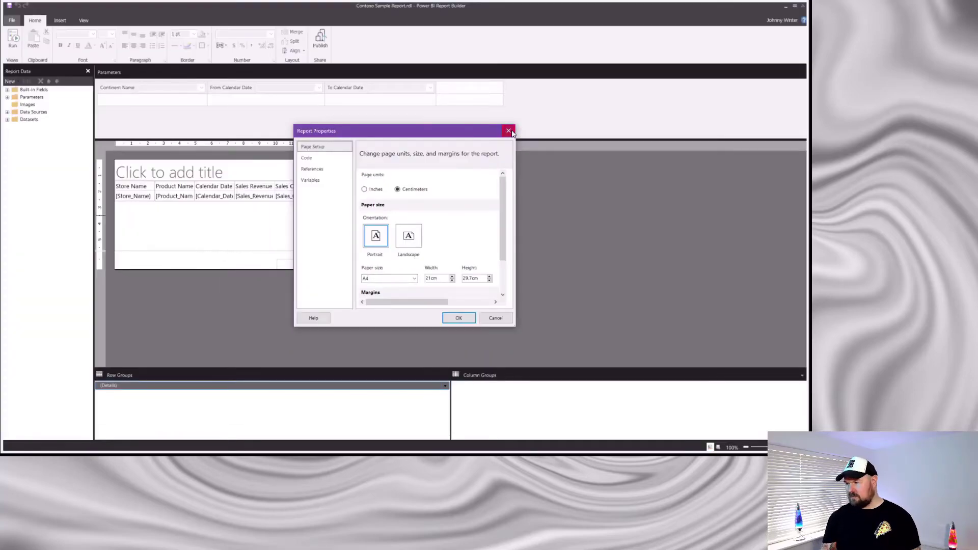
Step: Dismiss Report Properties, show the Properties pane and select the report body (200mm × 57.15mm)
click(508, 131)
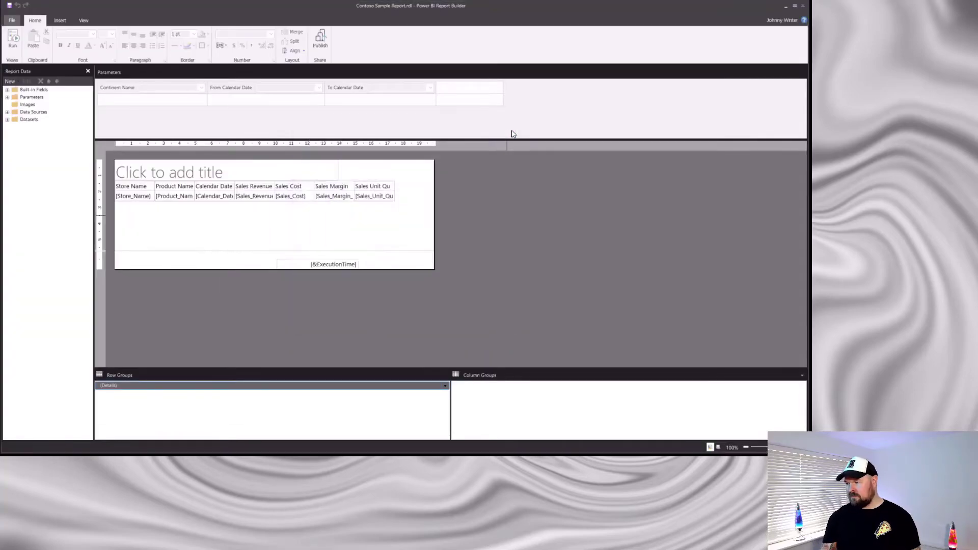
click(84, 20)
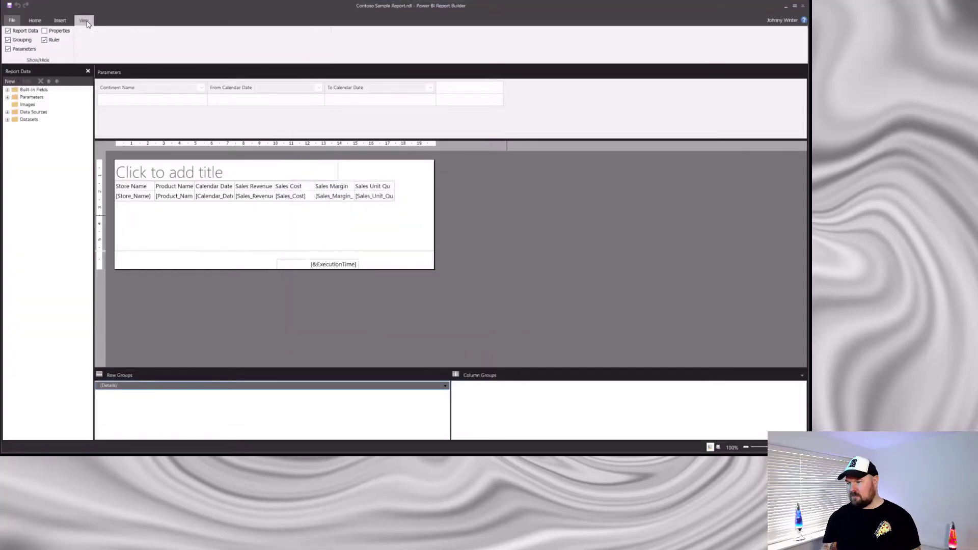
click(45, 31)
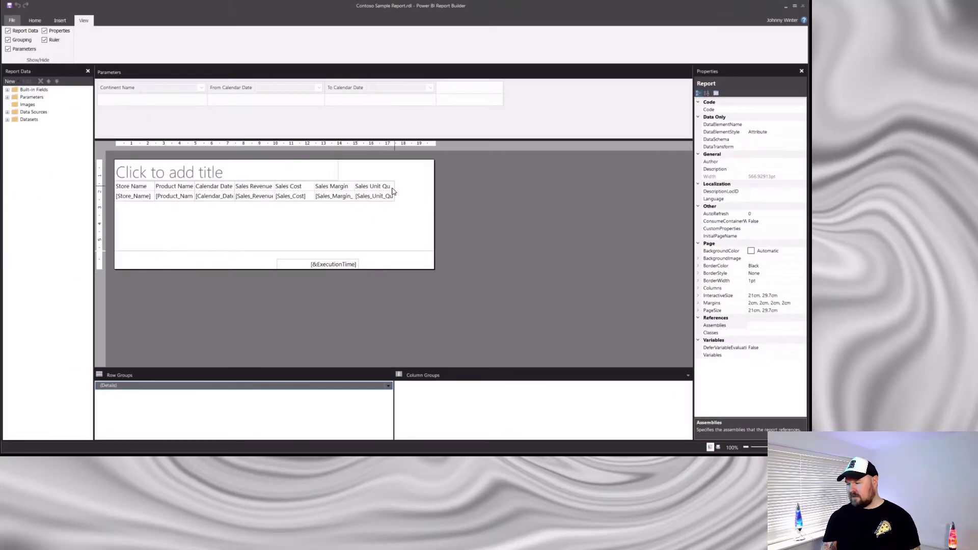
click(376, 233)
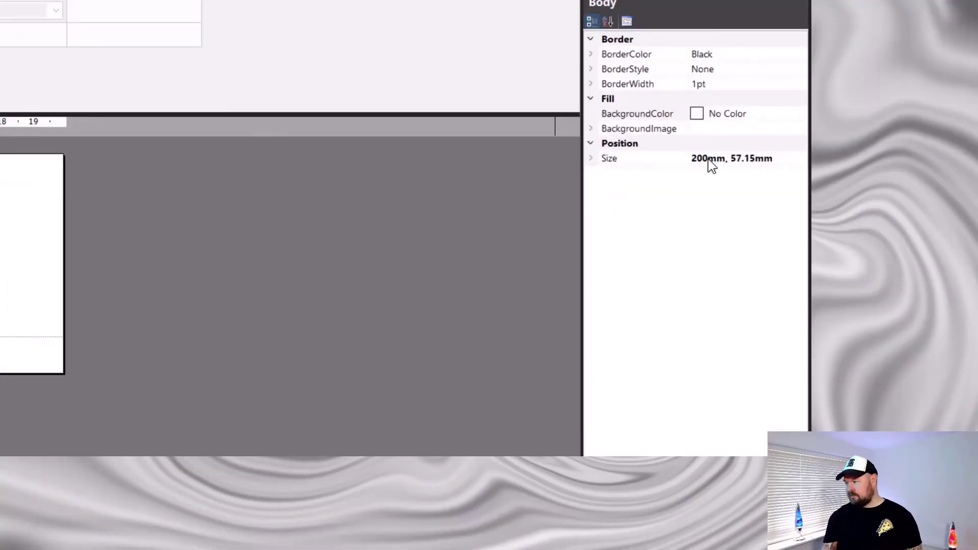
Step: Change the report body width to 210mm
click(756, 162)
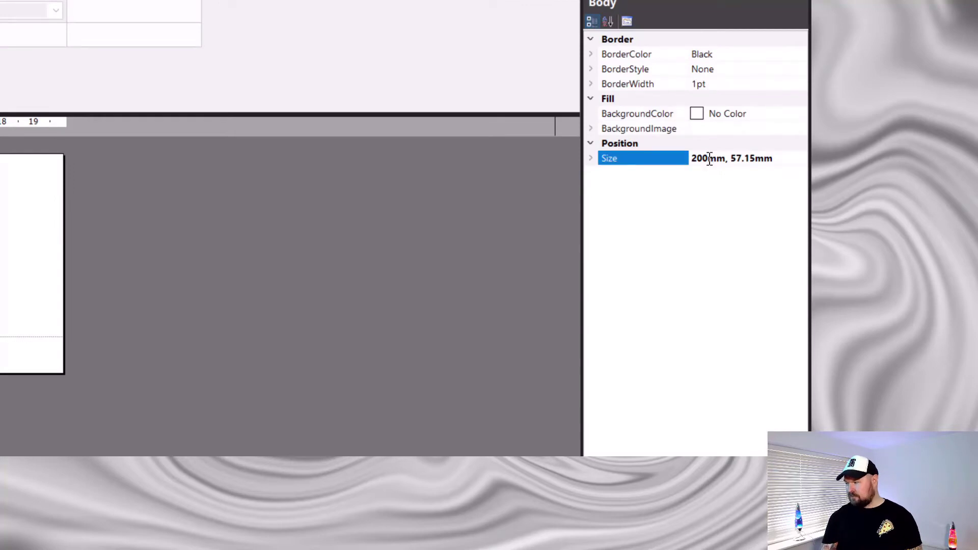
key(BackSpace)
key(BackSpace)
text(10)
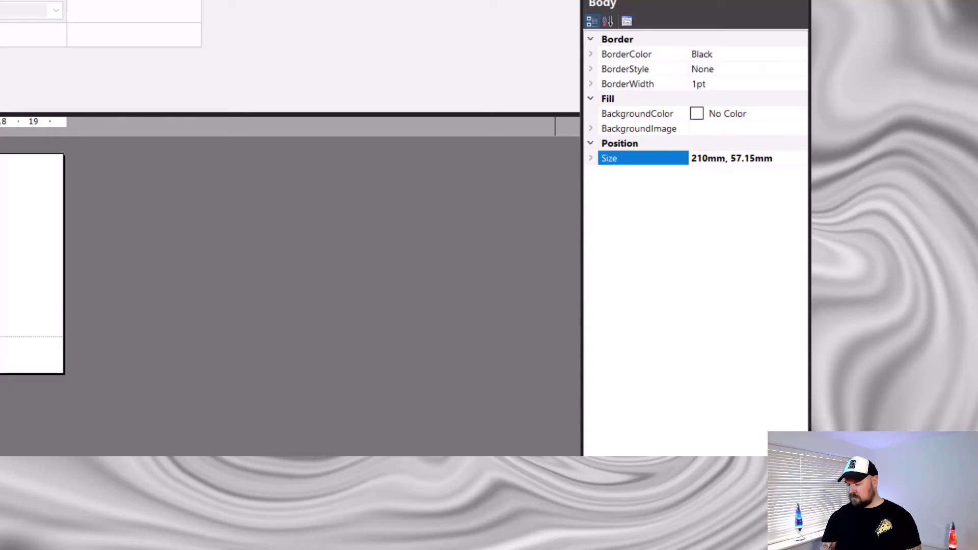
key(Return)
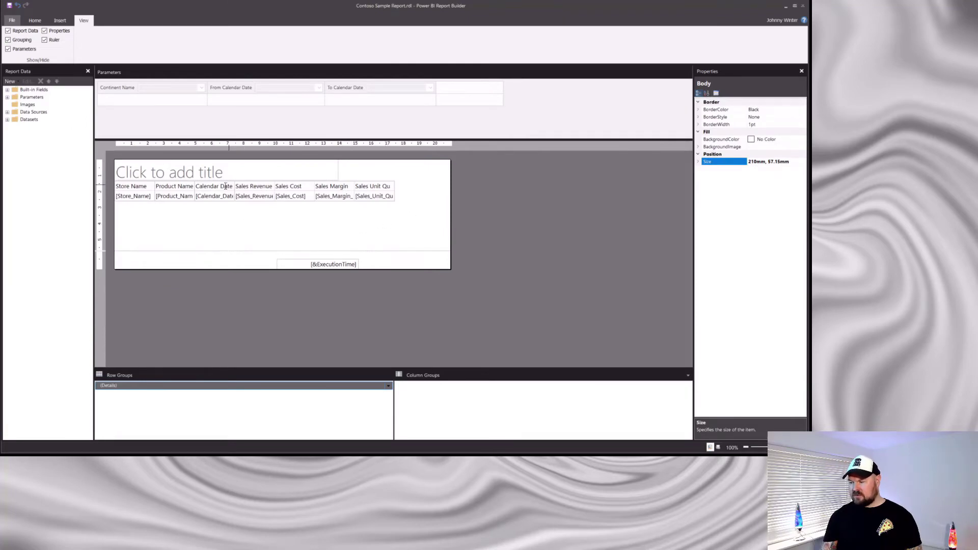
Step: Widen the Store Name, Product Name and Calendar Date table columns
click(195, 188)
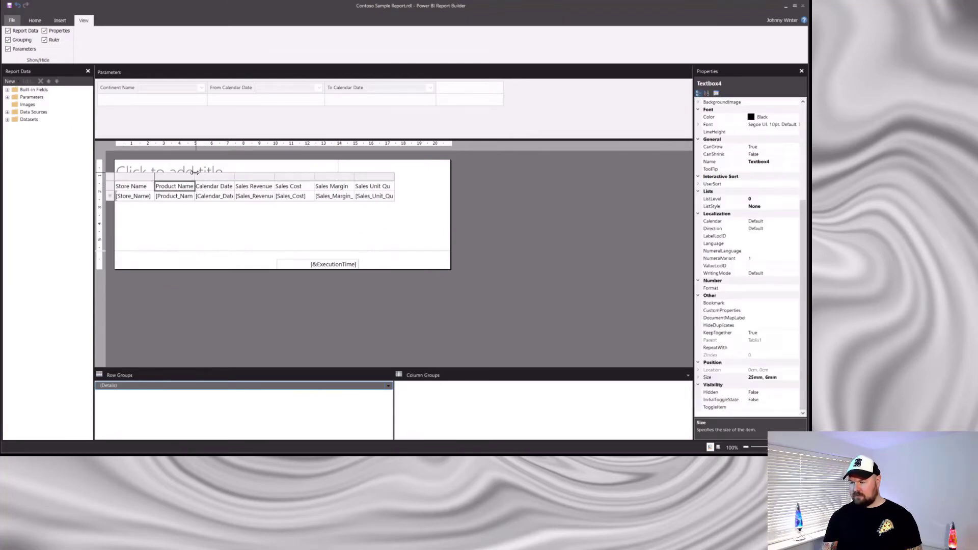
drag(194, 188, 273, 174)
drag(154, 174, 171, 175)
click(144, 227)
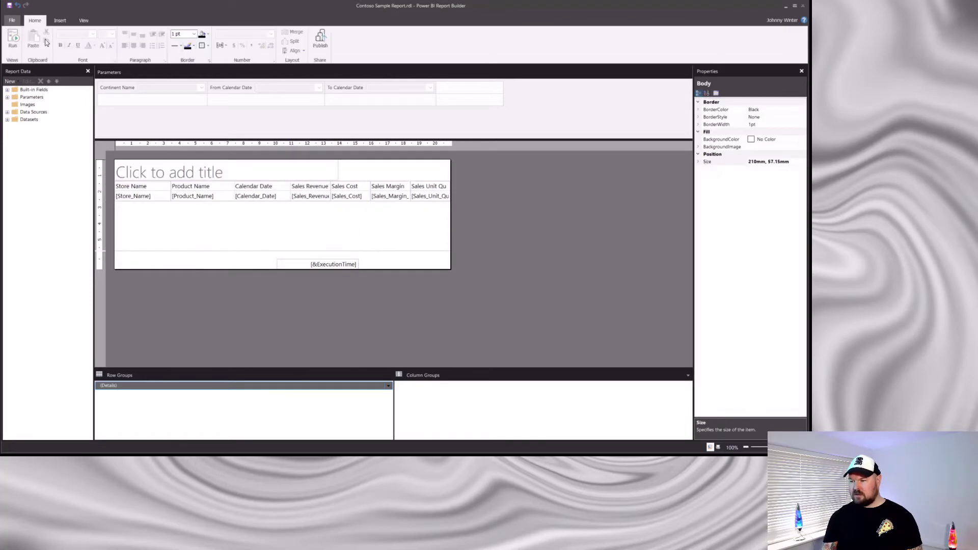
Step: Preview the report, check page 2 for the spilled columns, then return to page 1 of 54
click(12, 41)
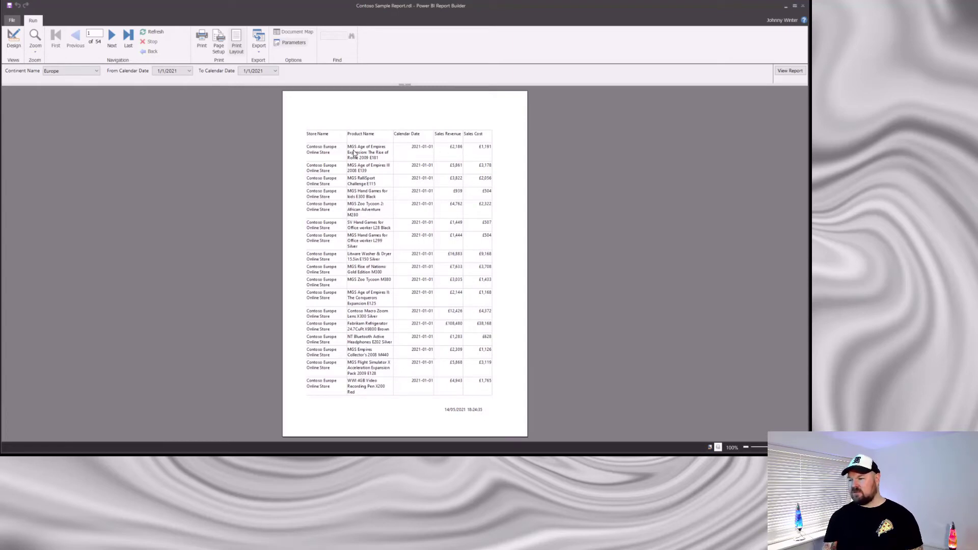
click(112, 38)
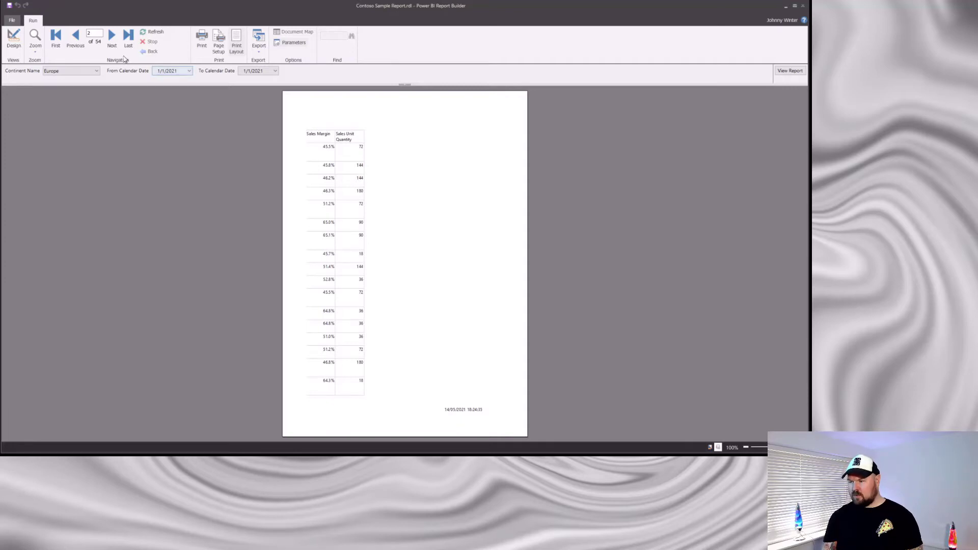
click(60, 41)
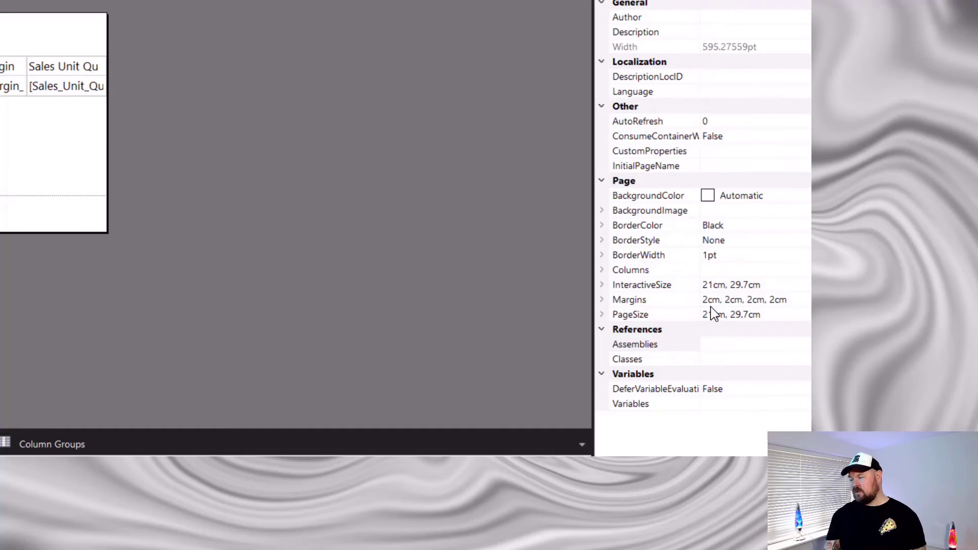
Step: Set all four report margins to 1cm
click(709, 299)
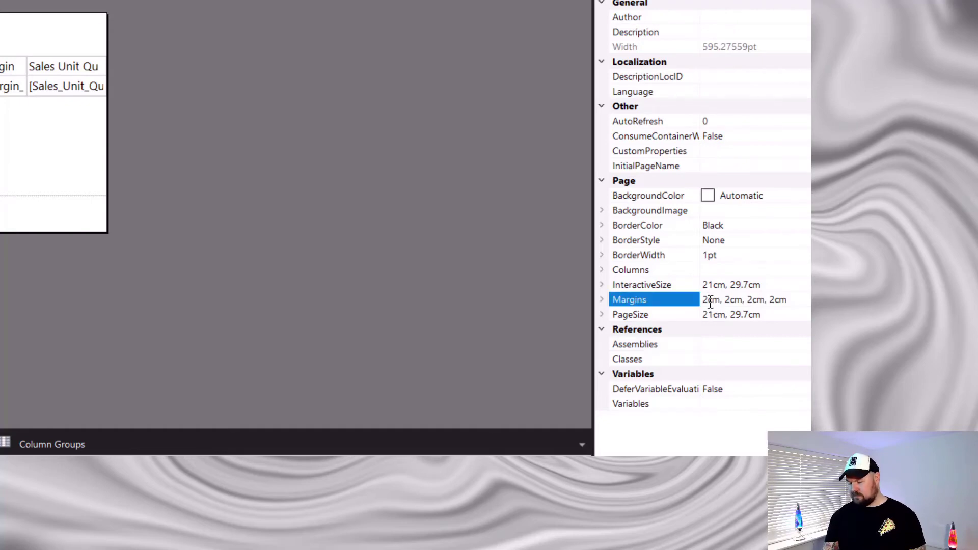
key(BackSpace)
text(1)
click(729, 300)
key(BackSpace)
text(1)
click(752, 299)
key(BackSpace)
text(1)
click(758, 299)
key(BackSpace)
text(1)
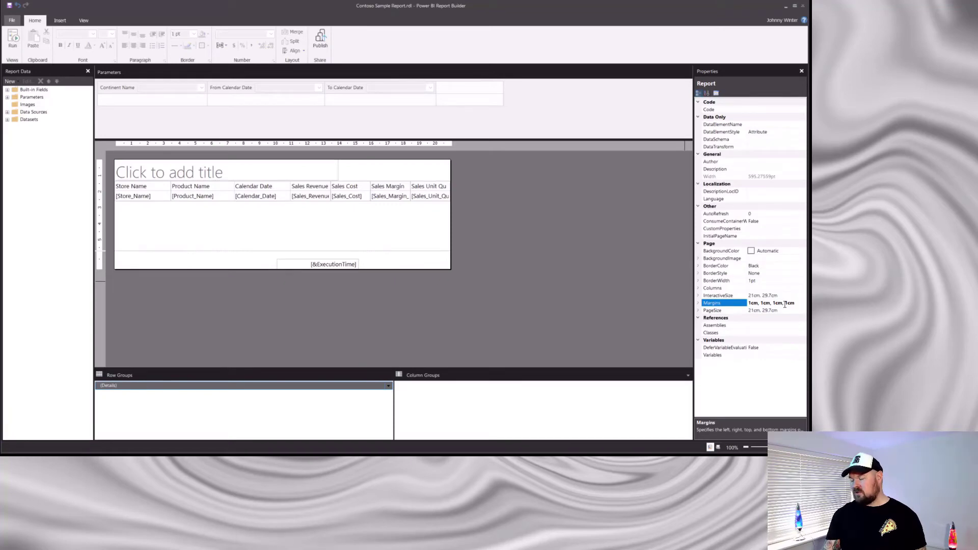
Step: Reduce the report body width from 210mm to 190mm, keeping its 57.15mm height
click(385, 230)
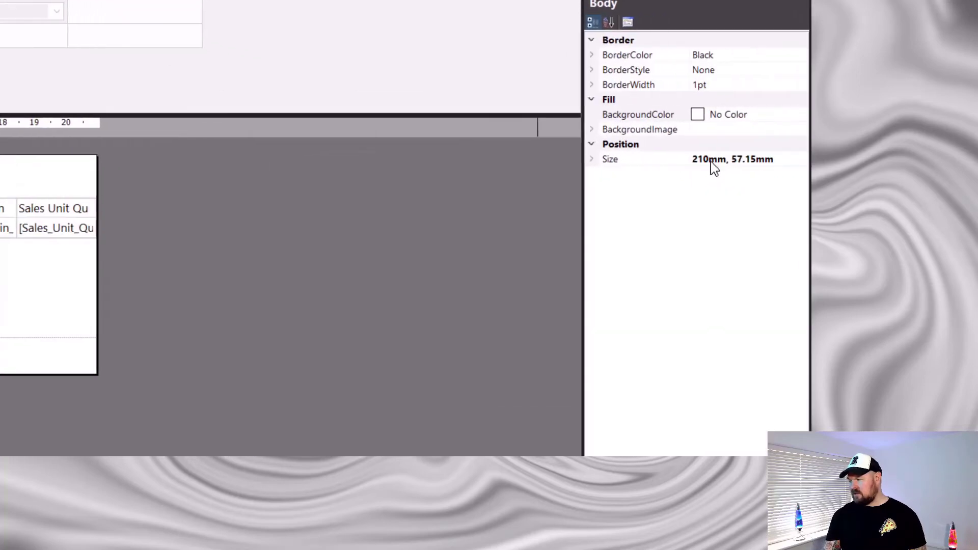
click(711, 162)
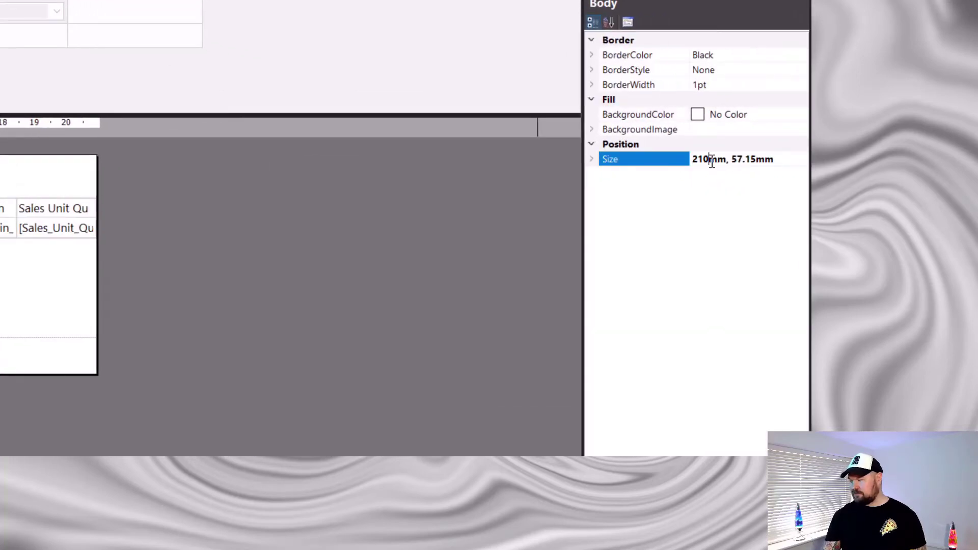
key(BackSpace)
key(BackSpace)
key(BackSpace)
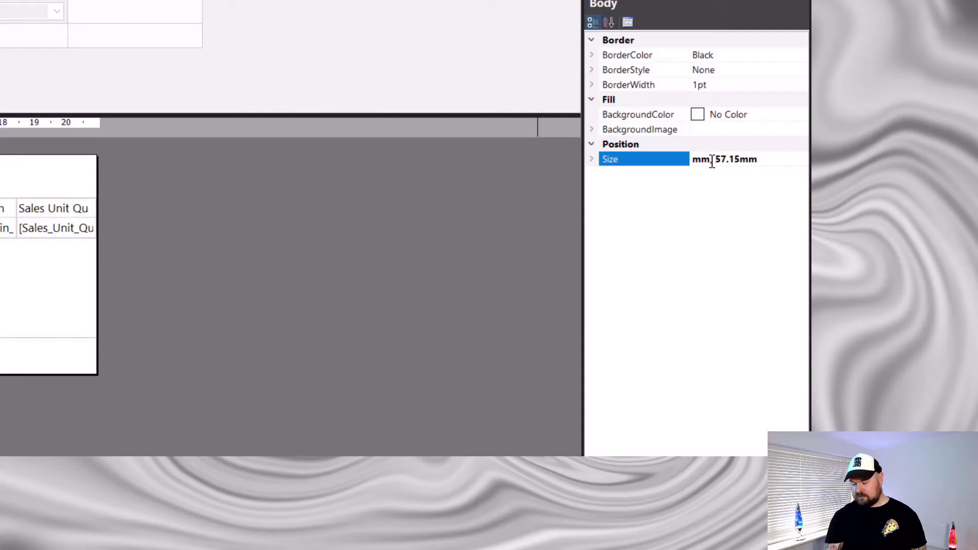
text(190)
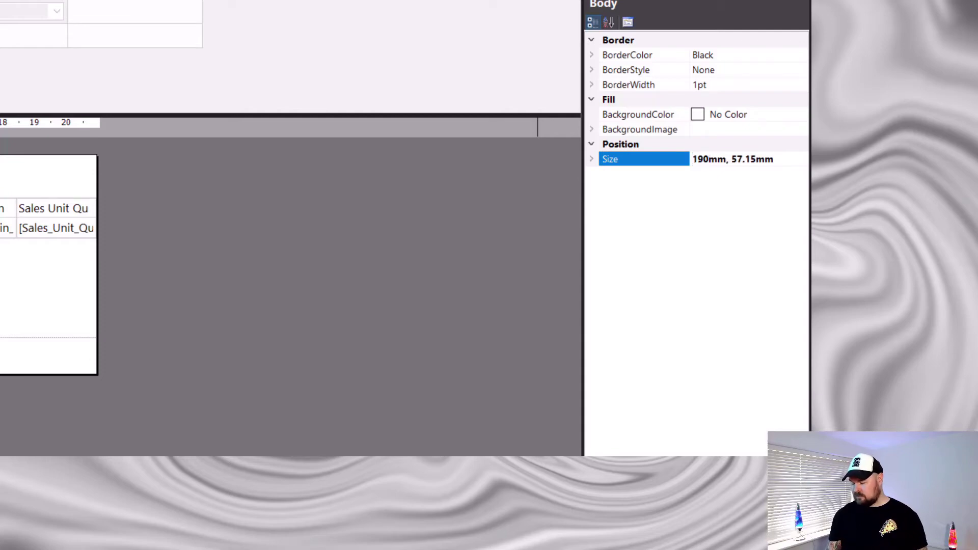
key(Escape)
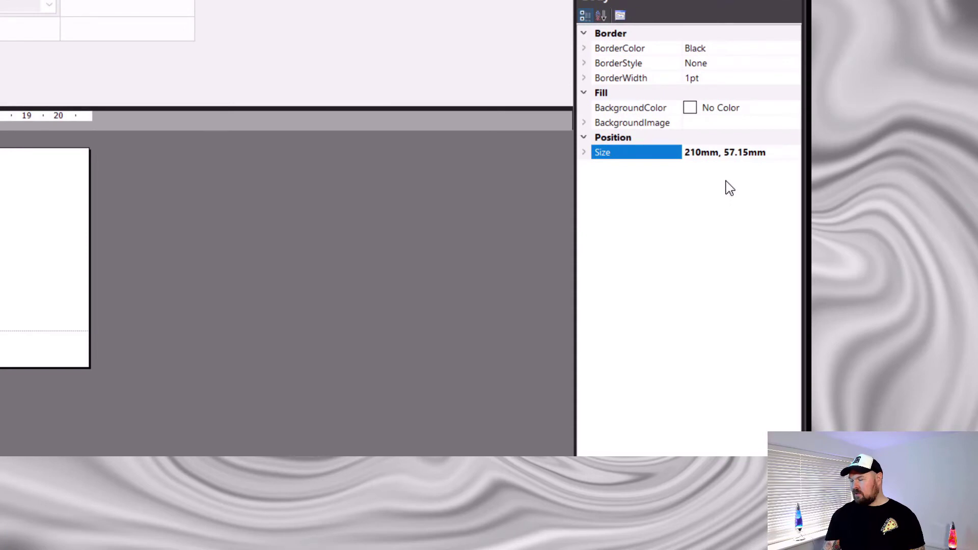
click(703, 151)
key(BackSpace)
key(BackSpace)
key(BackSpace)
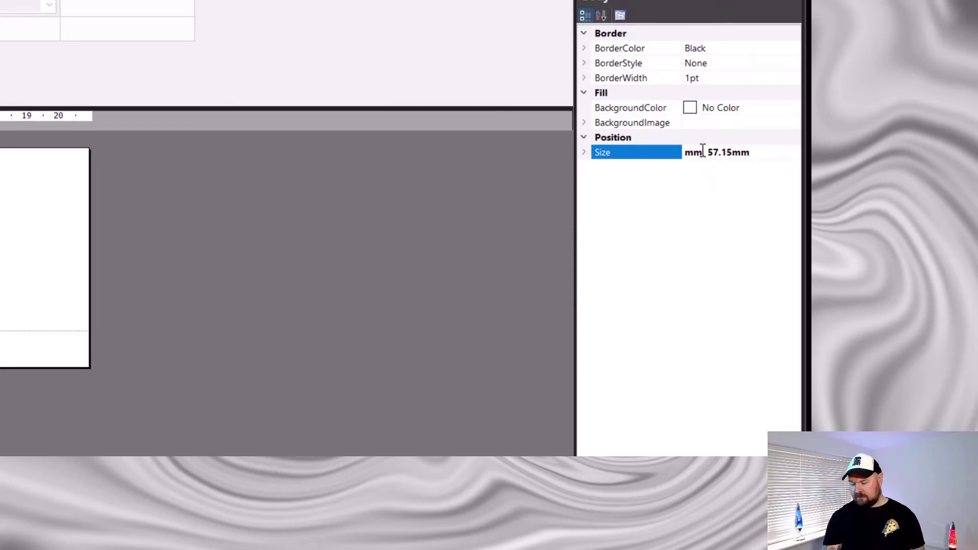
text(190)
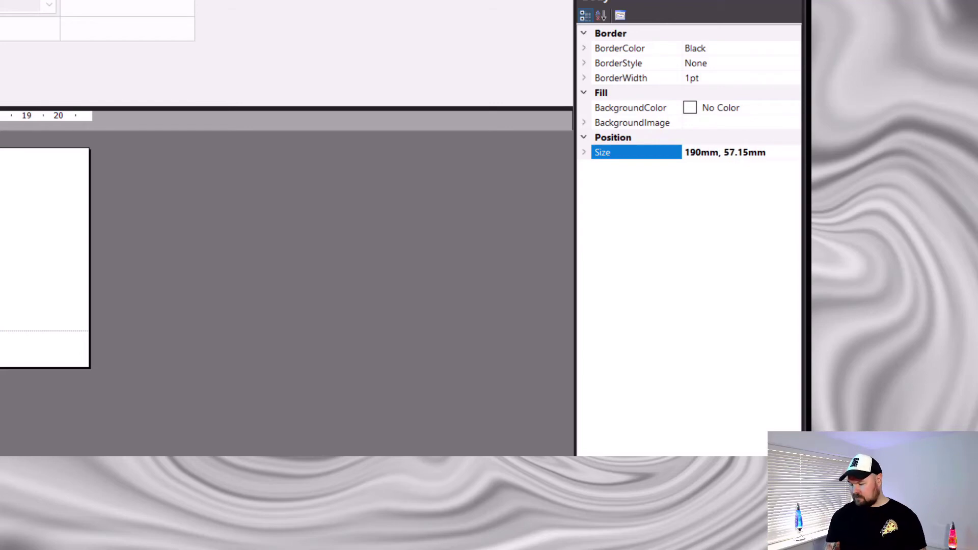
key(Return)
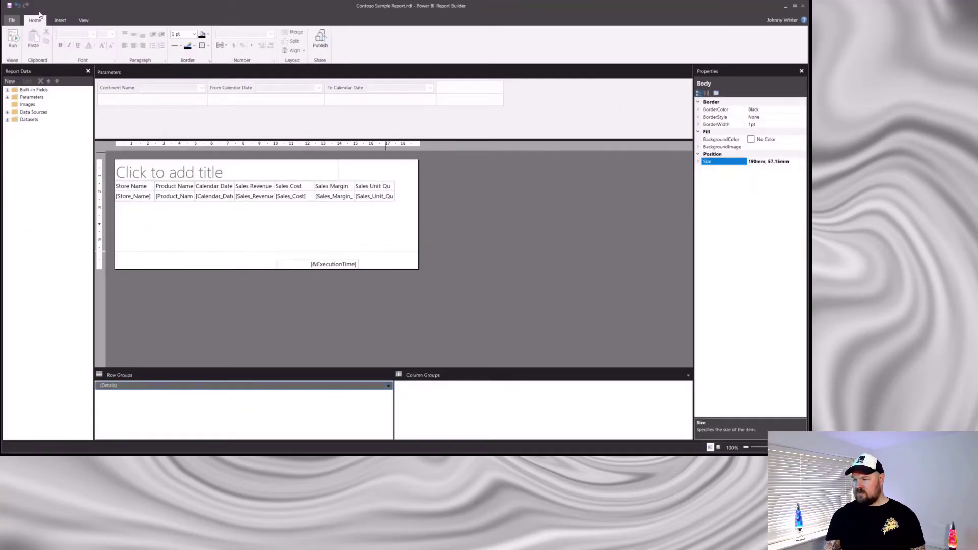
Step: Run the report preview to check that all columns fit one page
click(13, 38)
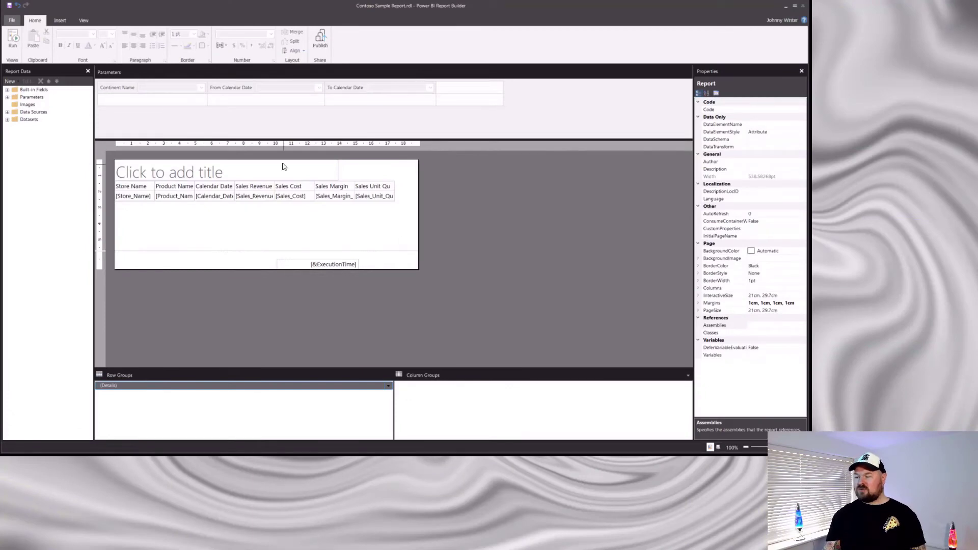
Step: Add ContosoSalesData's Continent_Name field as the table's first column, left of Store Name
click(7, 119)
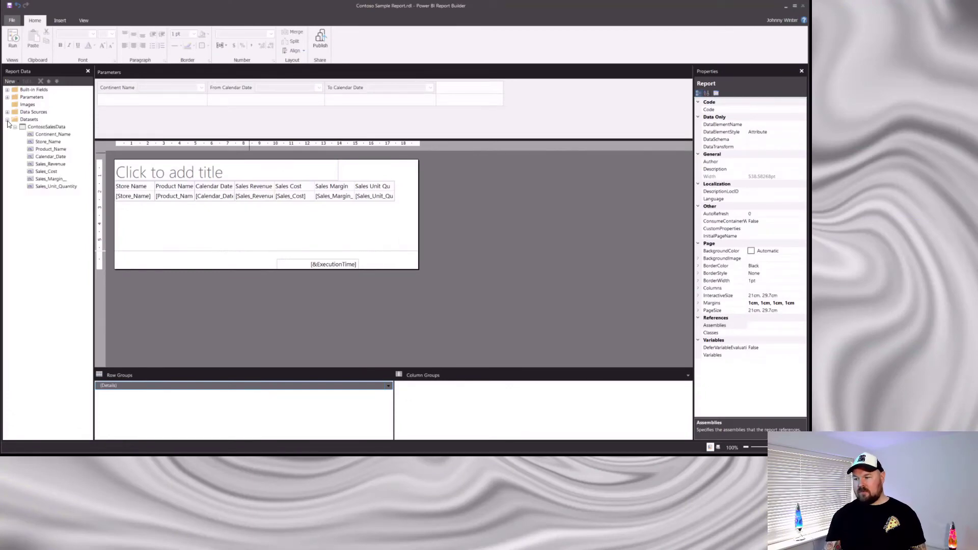
click(45, 135)
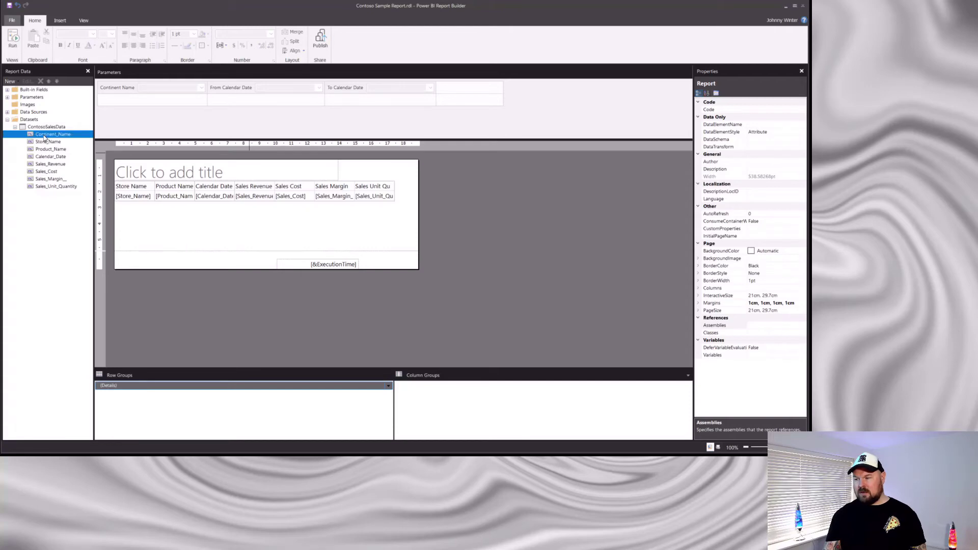
drag(44, 138, 118, 200)
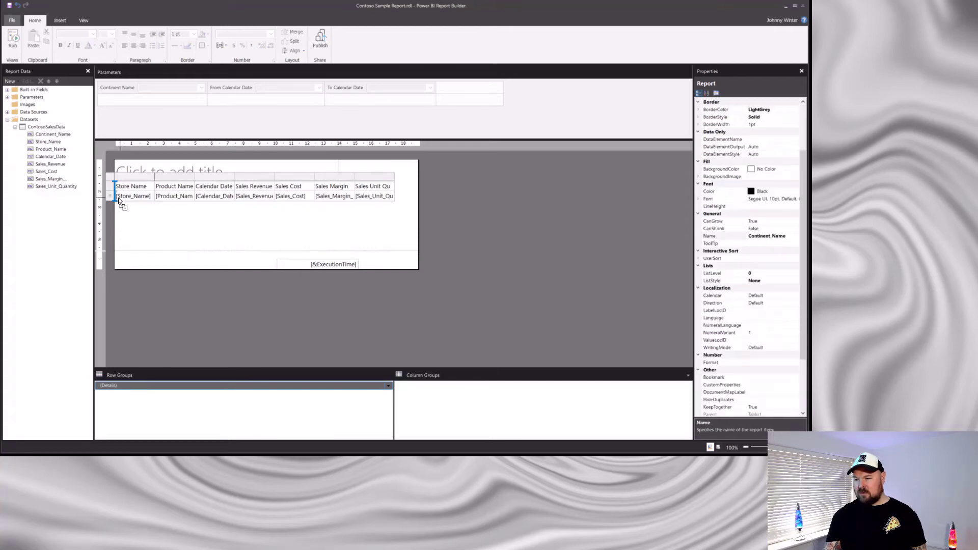
click(122, 215)
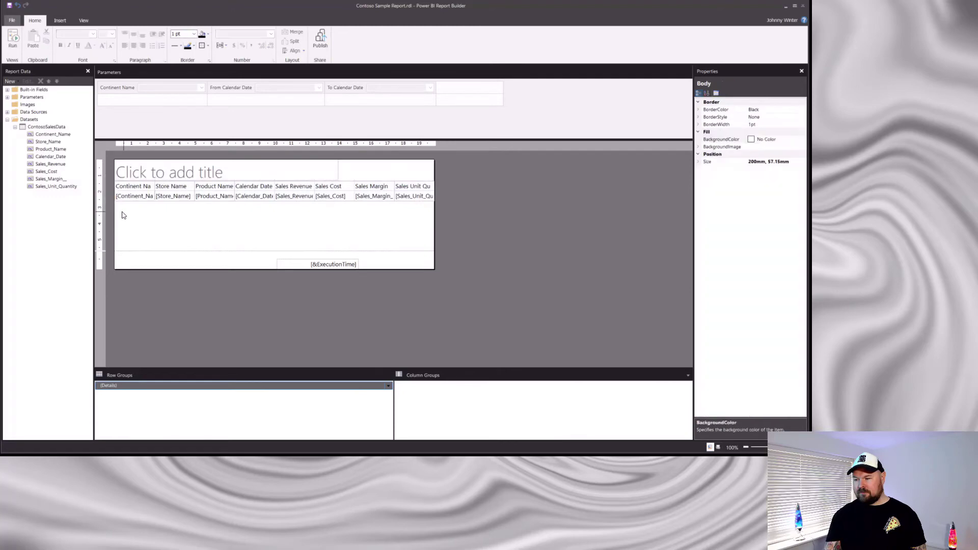
Step: Preview the report with the Continent_Name column and inspect page 2
click(12, 38)
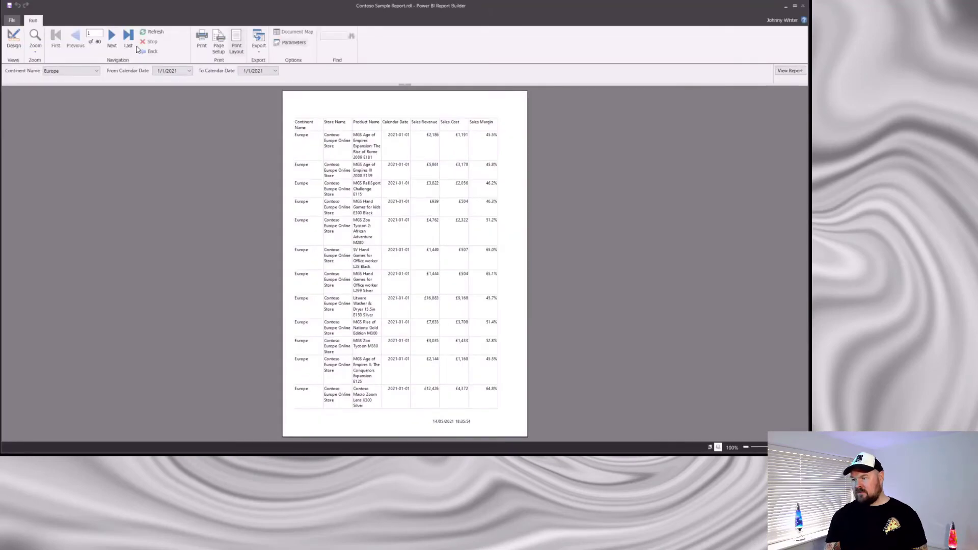
click(112, 37)
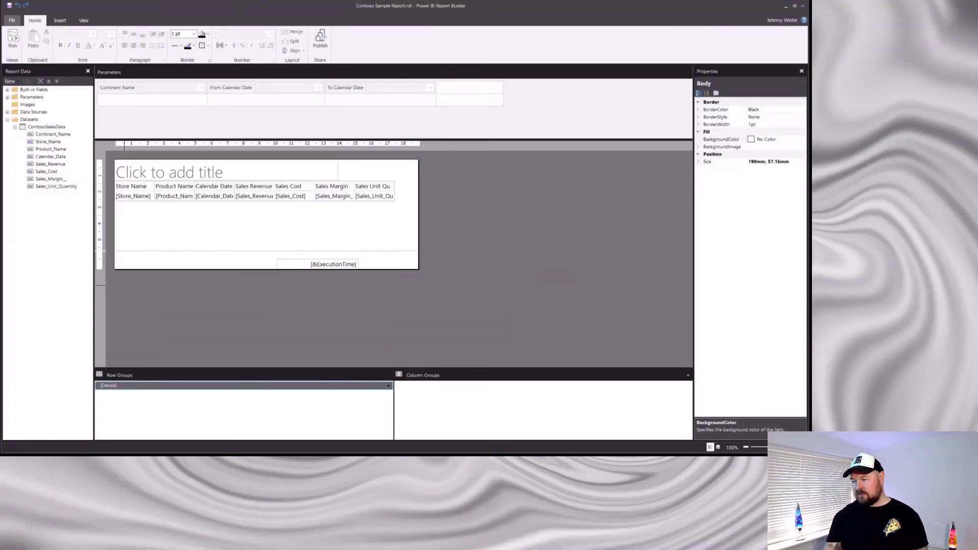
Step: Resize the ReportTitle text box to 190mm by 12.7mm
click(289, 174)
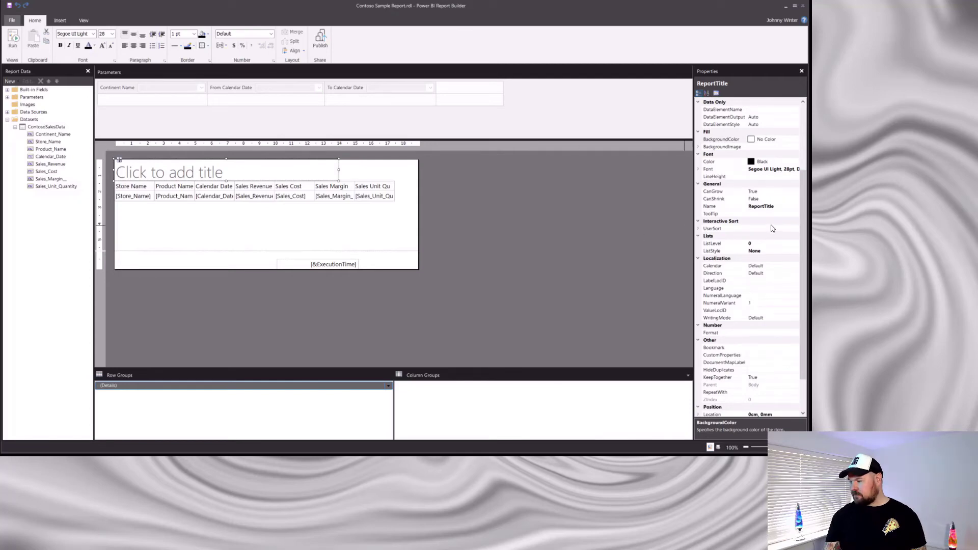
scroll(772, 228, down, 2)
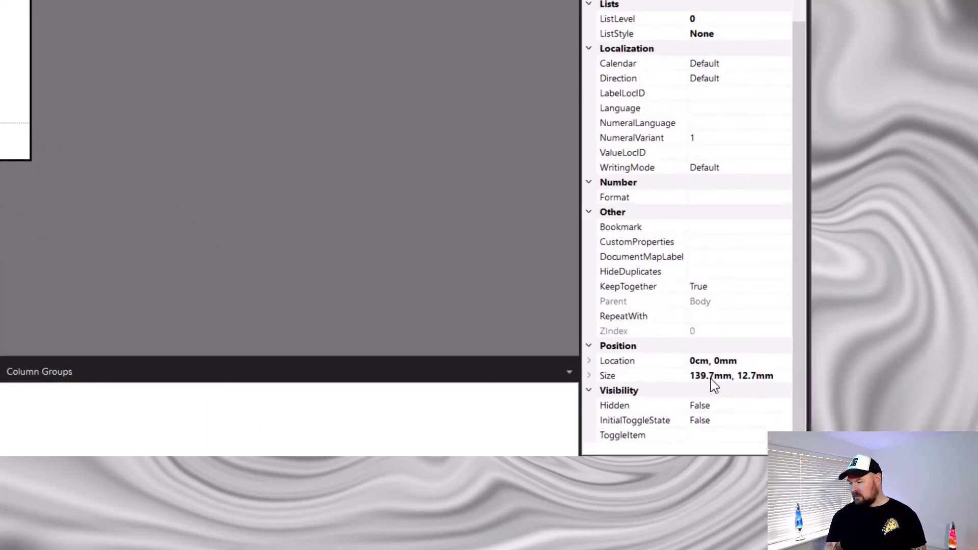
click(713, 376)
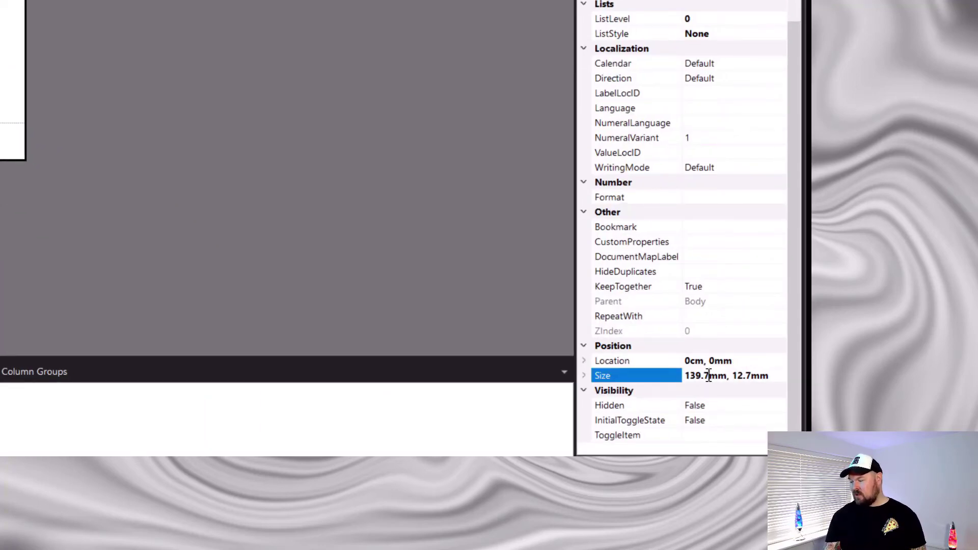
key(BackSpace)
key(BackSpace)
key(BackSpace)
key(BackSpace)
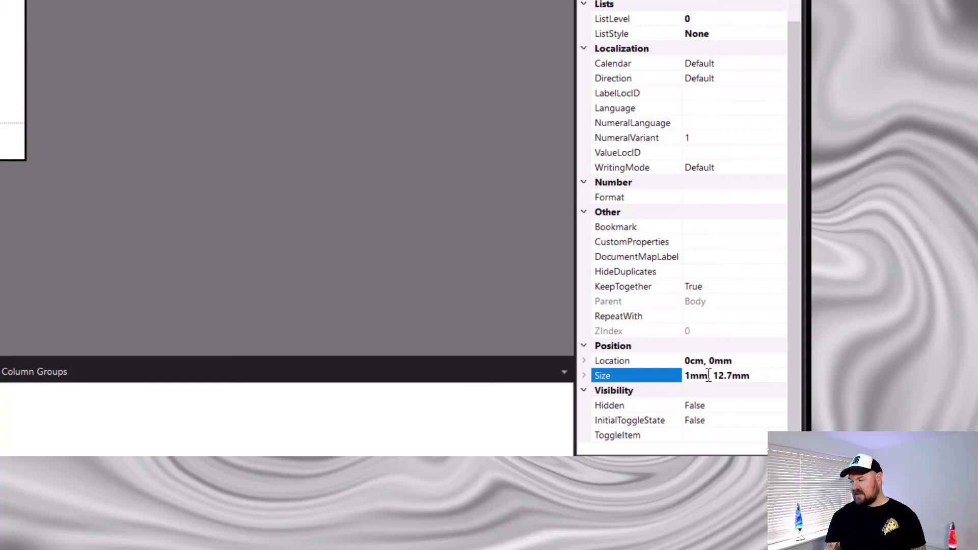
text(90)
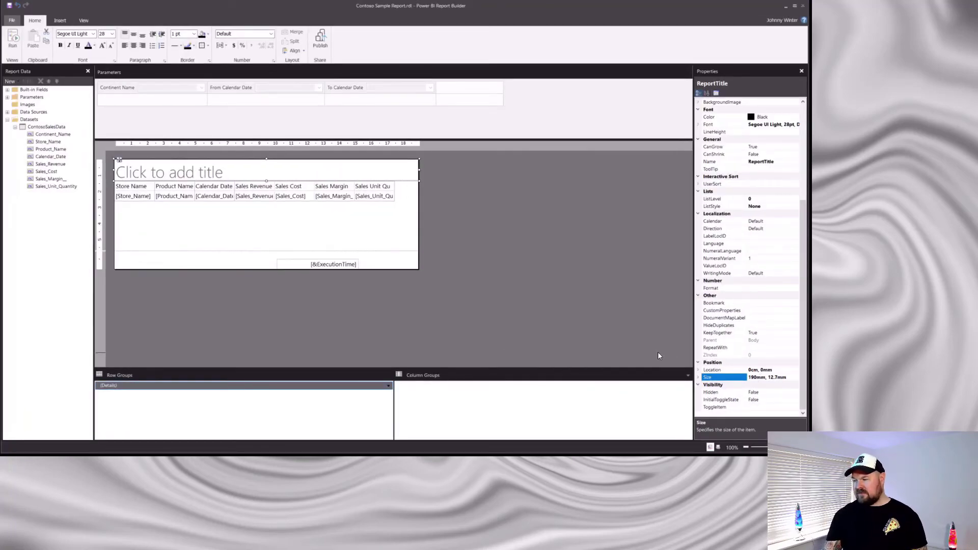
click(321, 229)
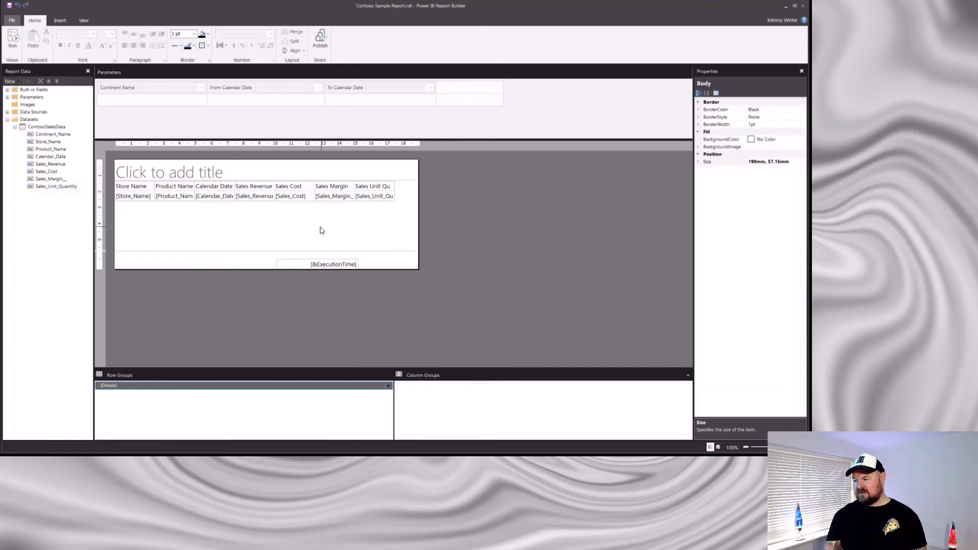
drag(62, 135, 117, 189)
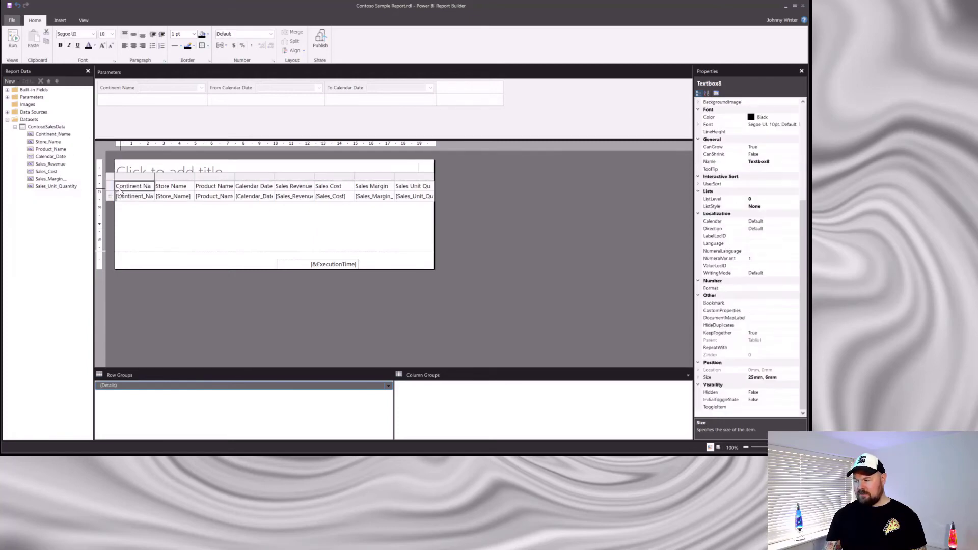
click(143, 208)
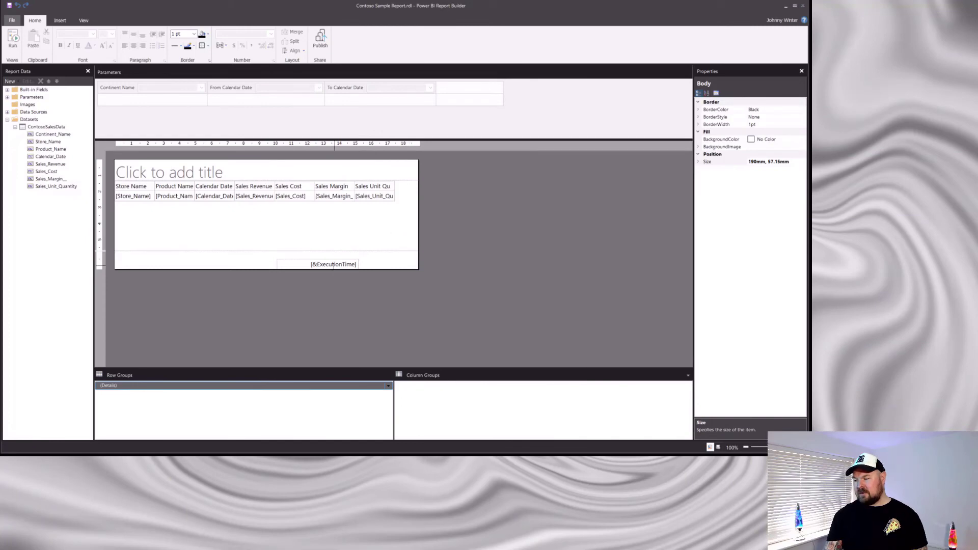
Step: Move ExecutionTime to the footer's right edge (139.2mm) and add Continent_Name as the first table column
click(334, 265)
drag(334, 265, 391, 266)
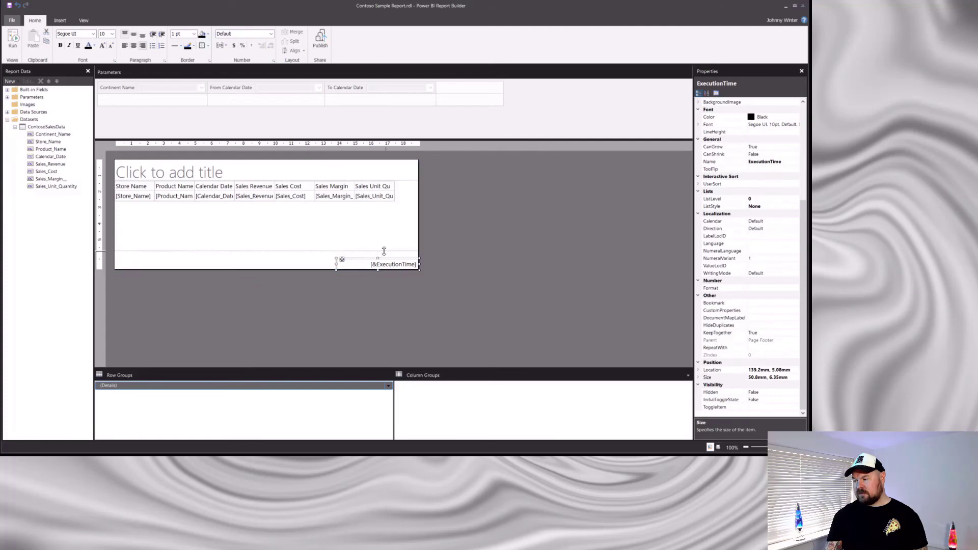
click(313, 249)
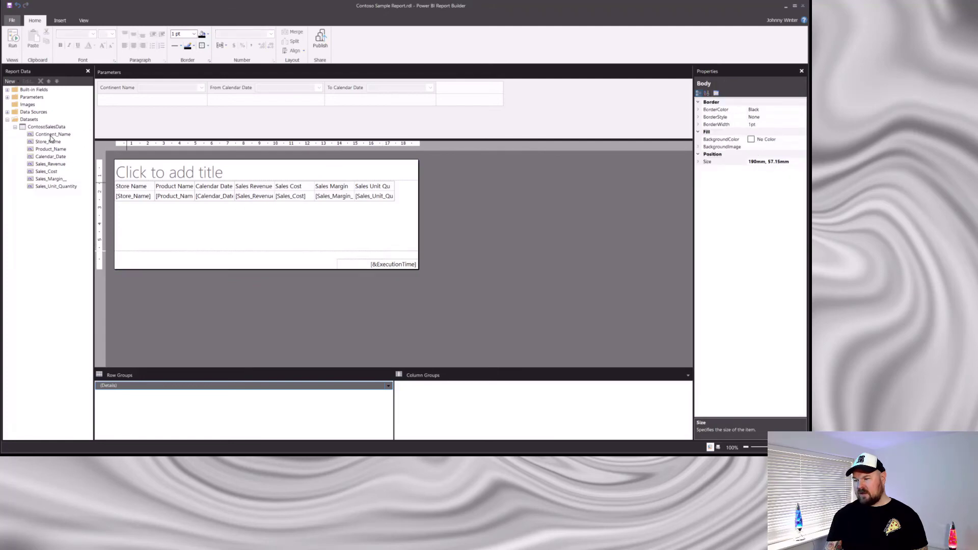
click(119, 198)
drag(119, 199, 119, 199)
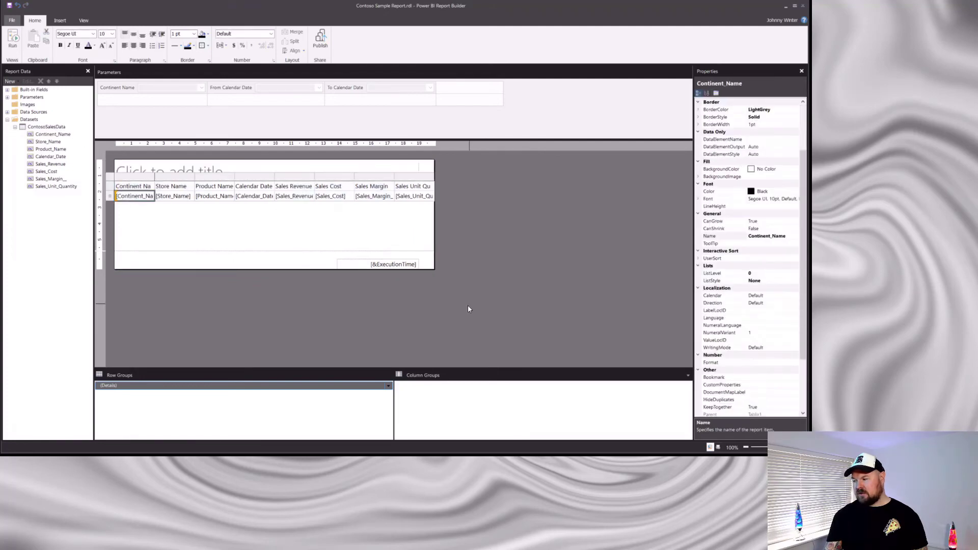